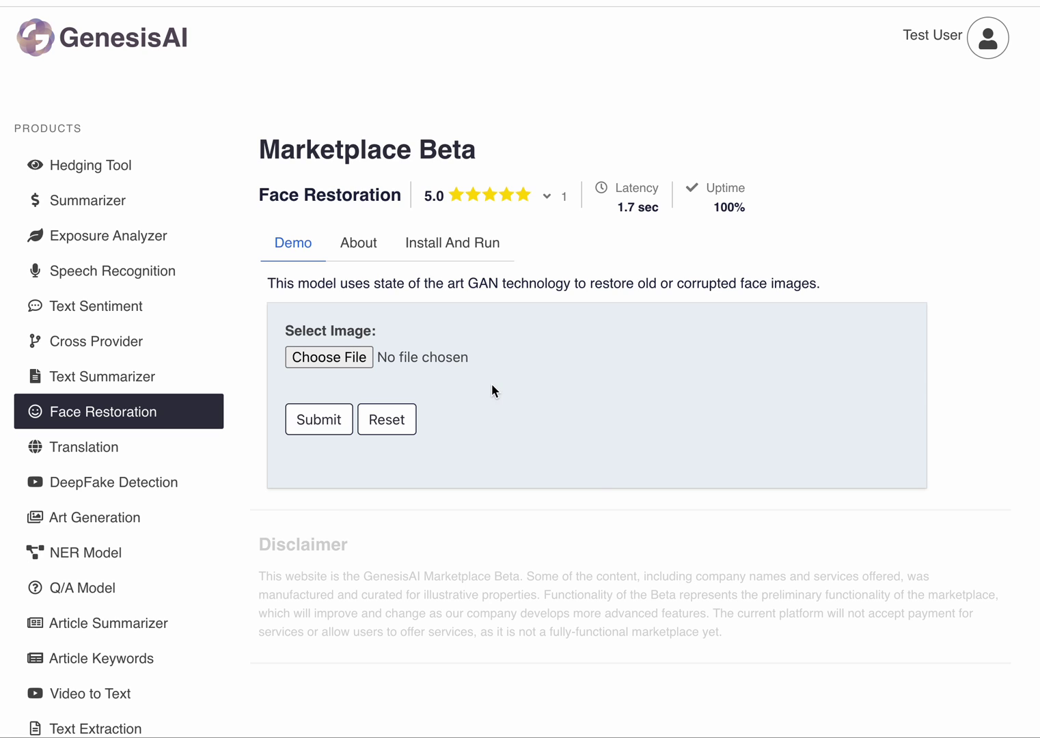
Load einstein.png from restoration_examples into the Face Restoration demo's upload box
click(129, 52)
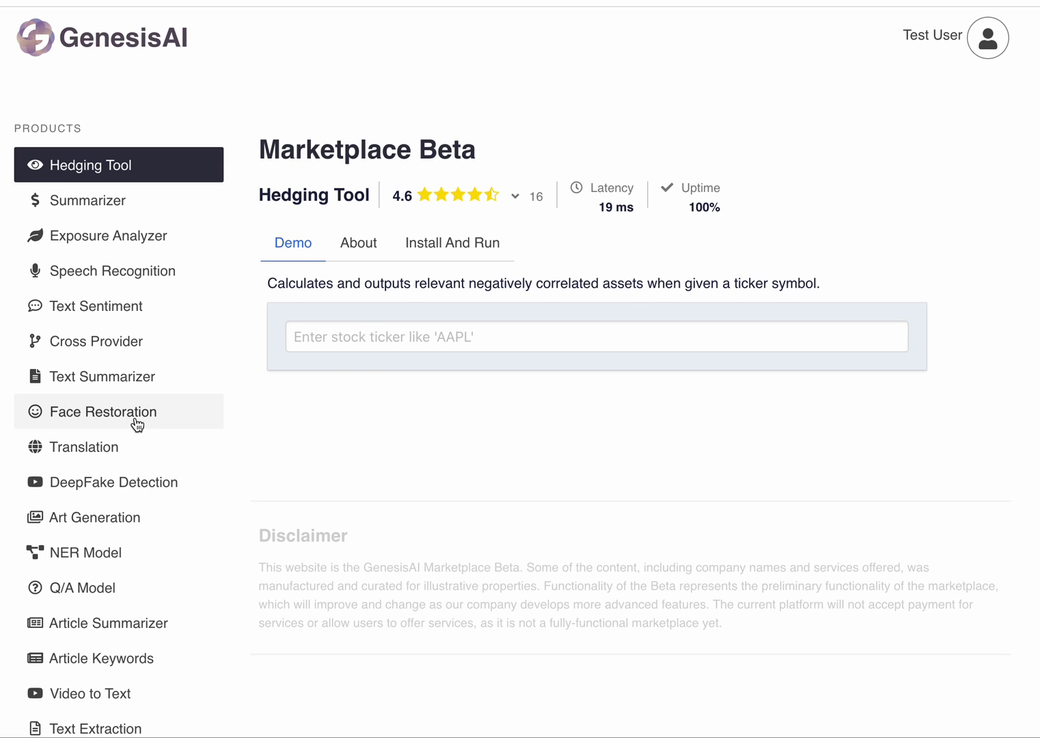
click(134, 423)
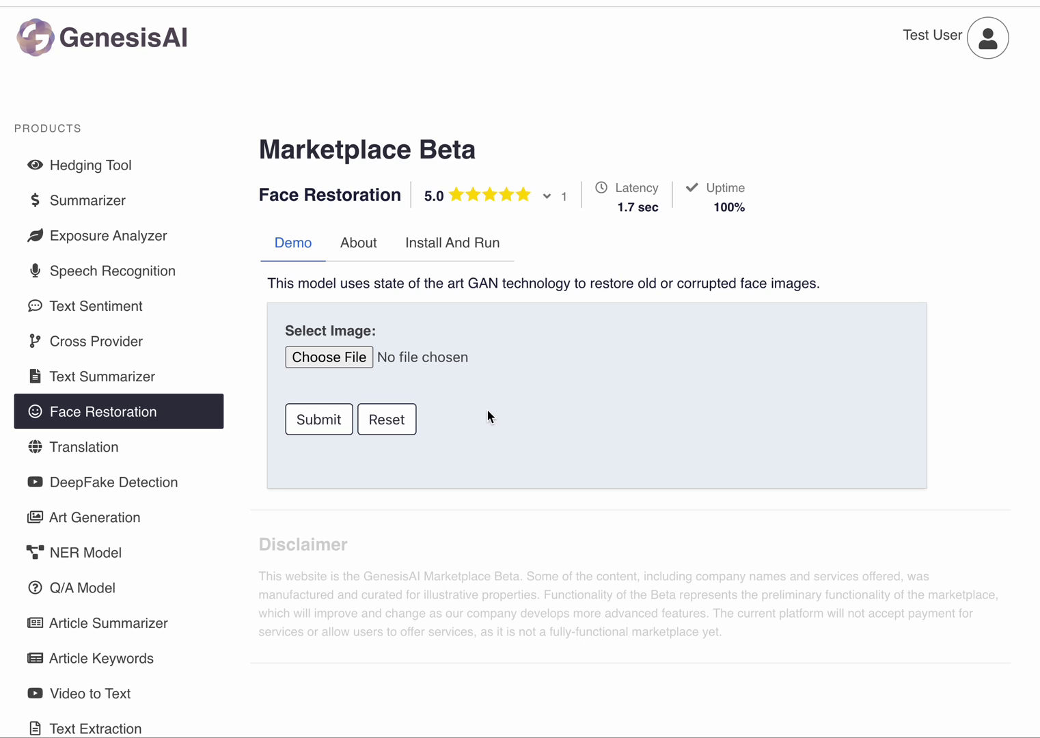
click(349, 357)
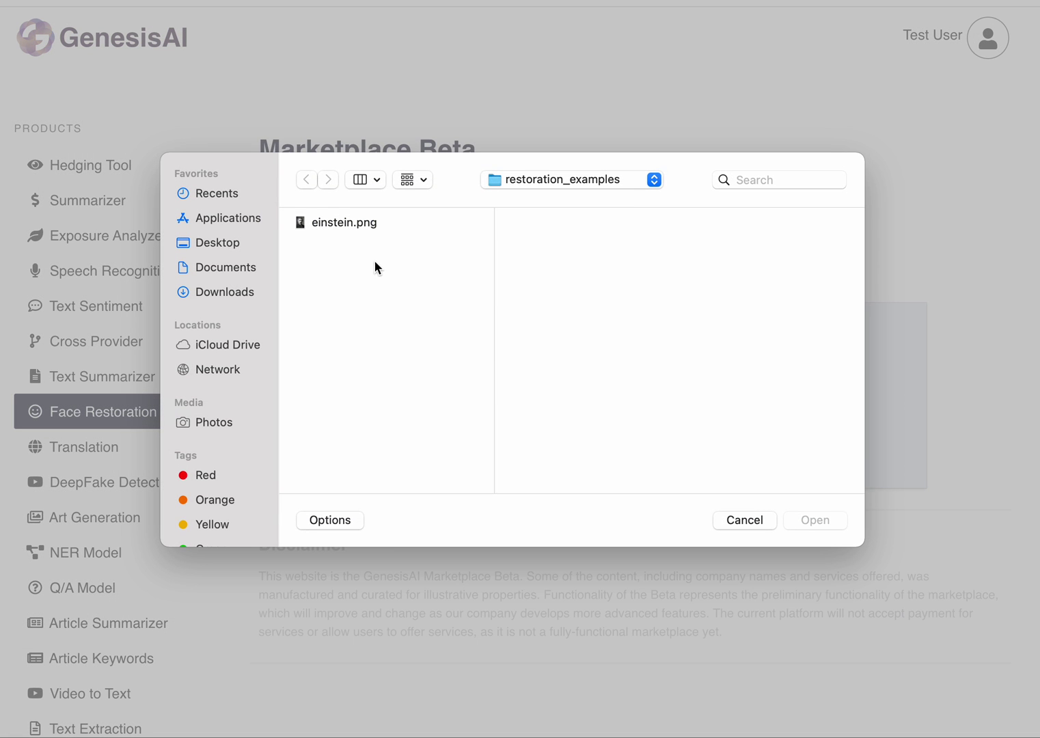
click(380, 222)
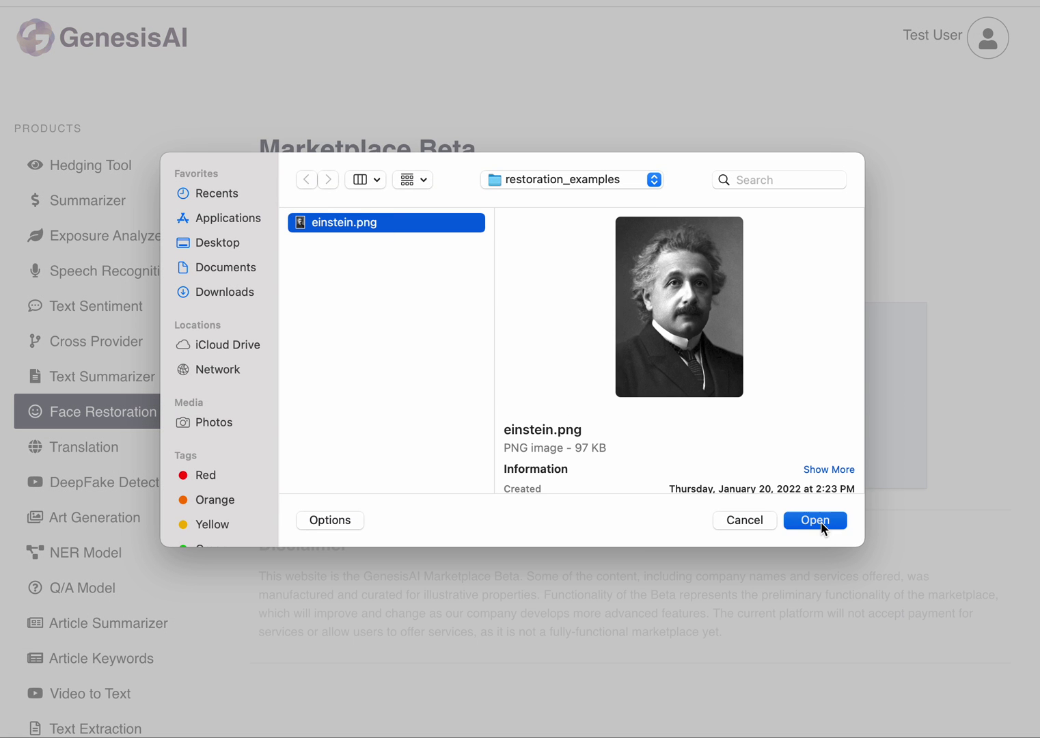
click(816, 520)
scroll(587, 576, down, 2)
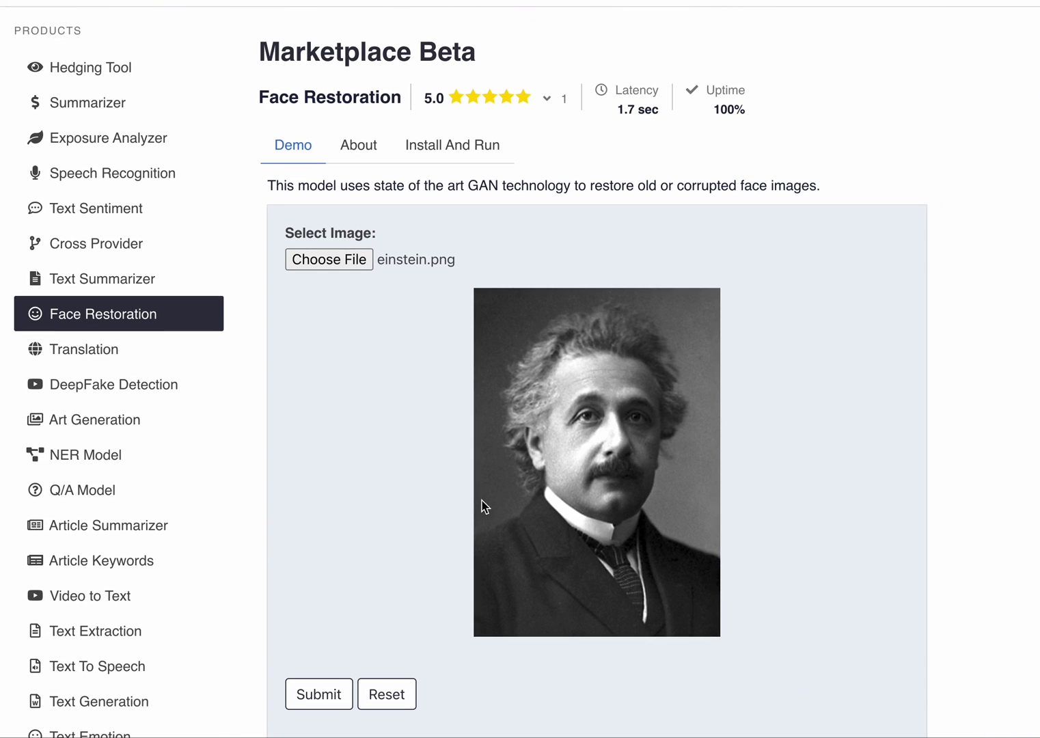
Submit the einstein.png preview to run the Face Restoration model
click(332, 688)
scroll(971, 552, down, 5)
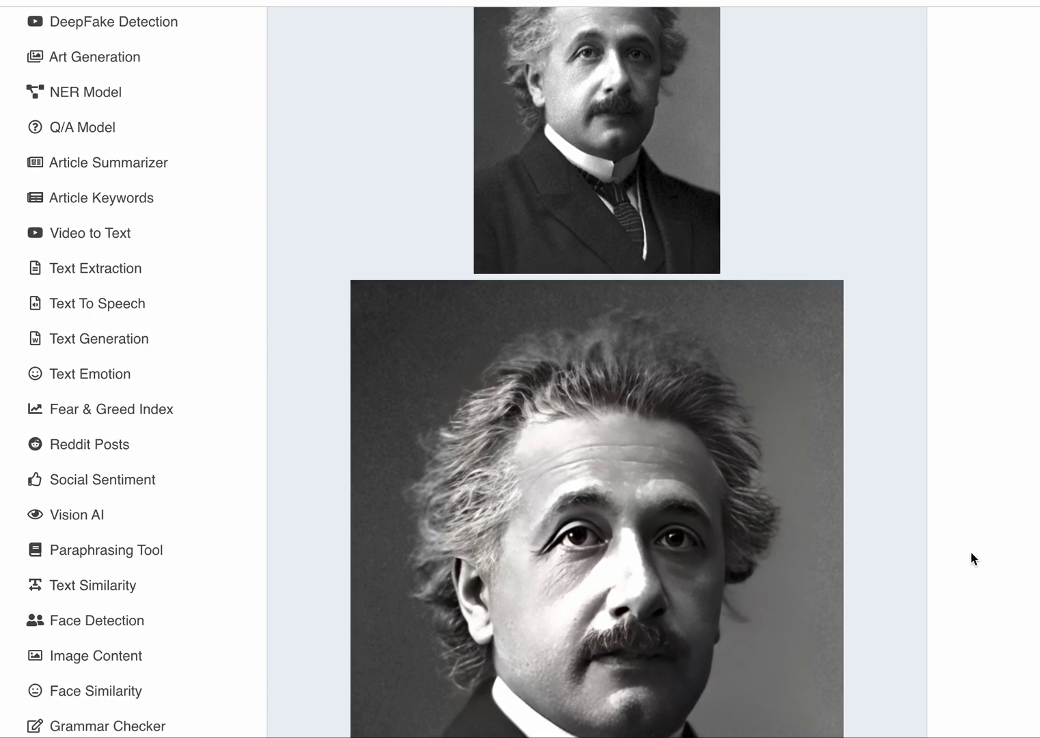
scroll(971, 552, down, 3)
scroll(972, 553, down, 1)
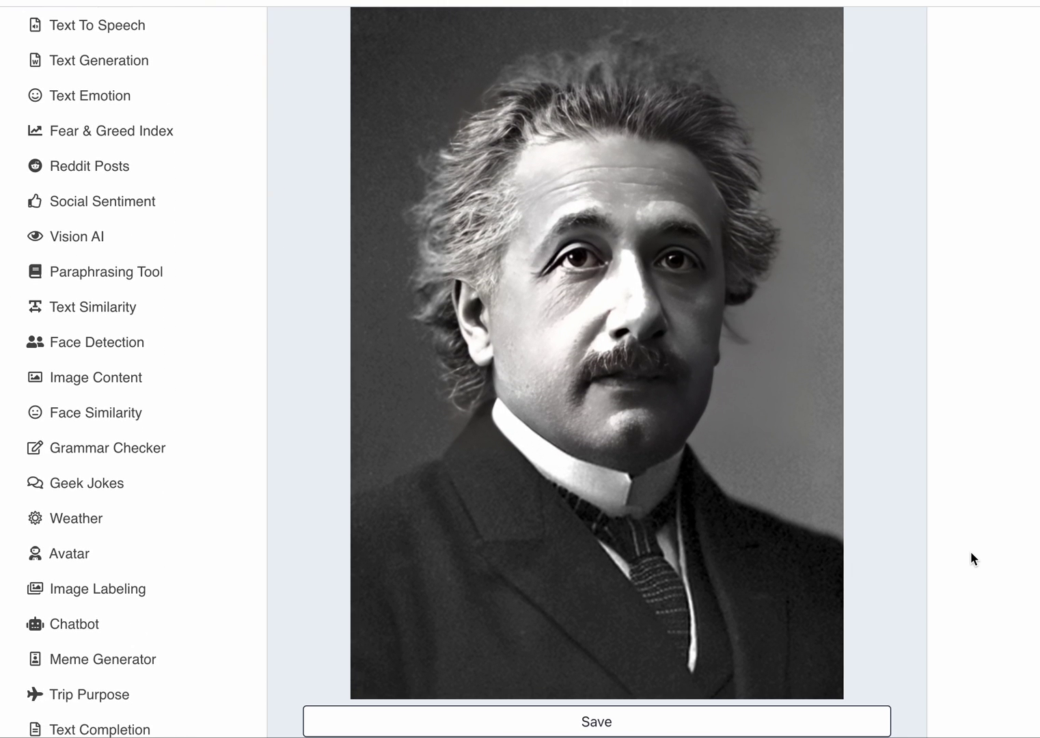